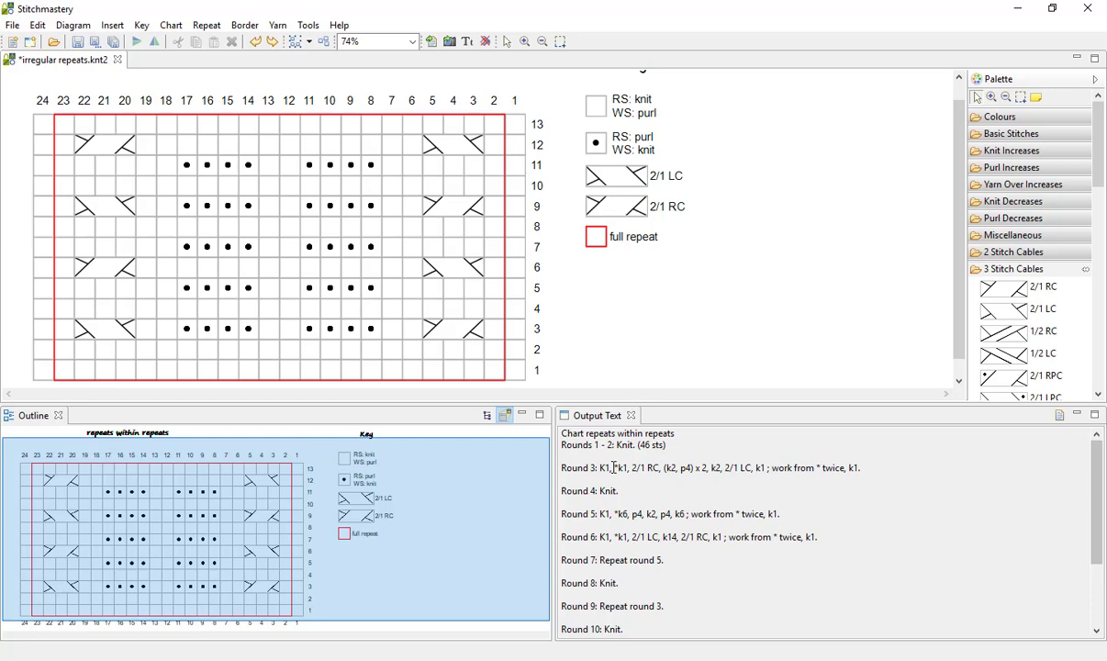
Examine the repeat instructions for rounds 3 and 5 in the written output text
{"action": "left_click_drag", "start_coordinate": [614, 467], "coordinate": [795, 469]}
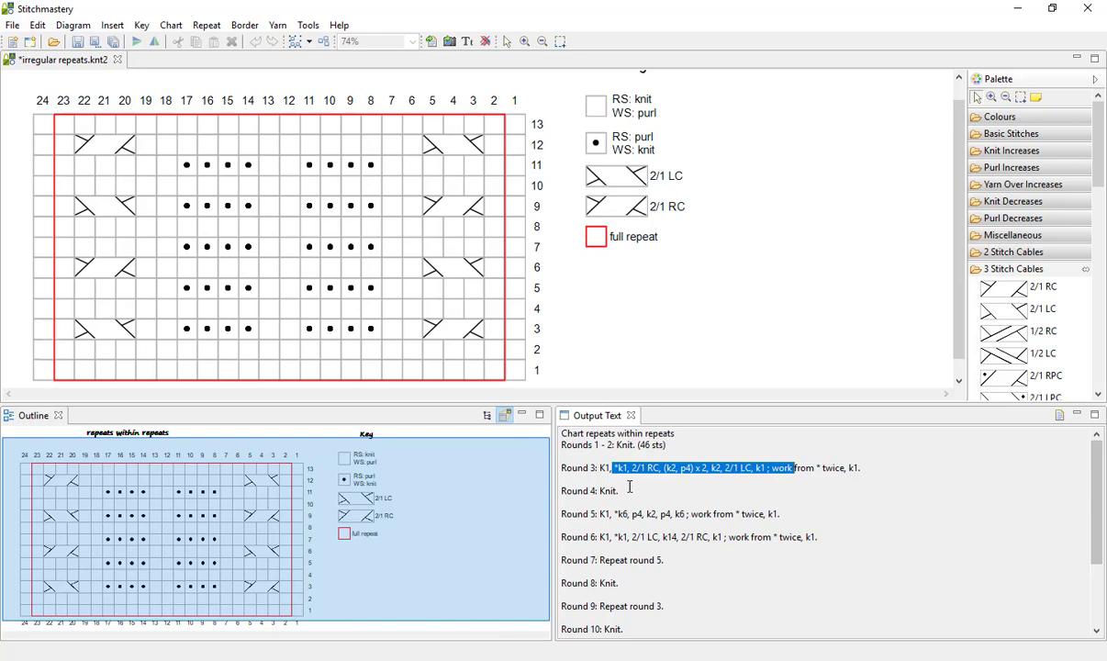
{"action": "left_click", "coordinate": [689, 514]}
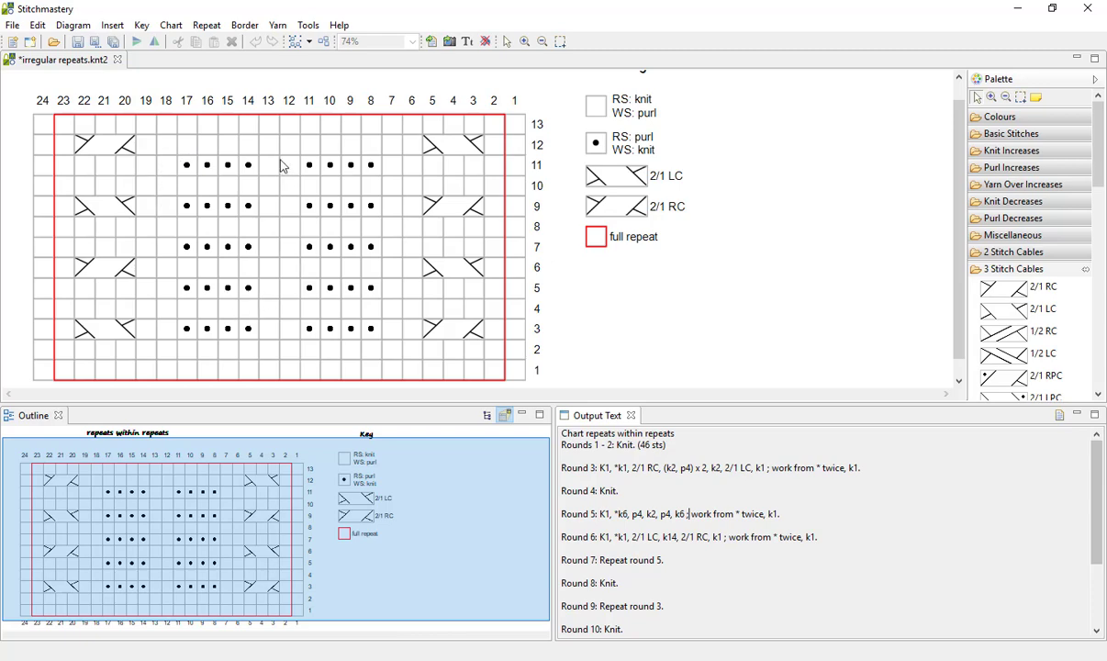
Define the stitches in columns 13–18, rows 2–12 as a round-brackets repeat with a "? times" qualifier and 4 repeats
{"action": "left_click", "coordinate": [167, 126]}
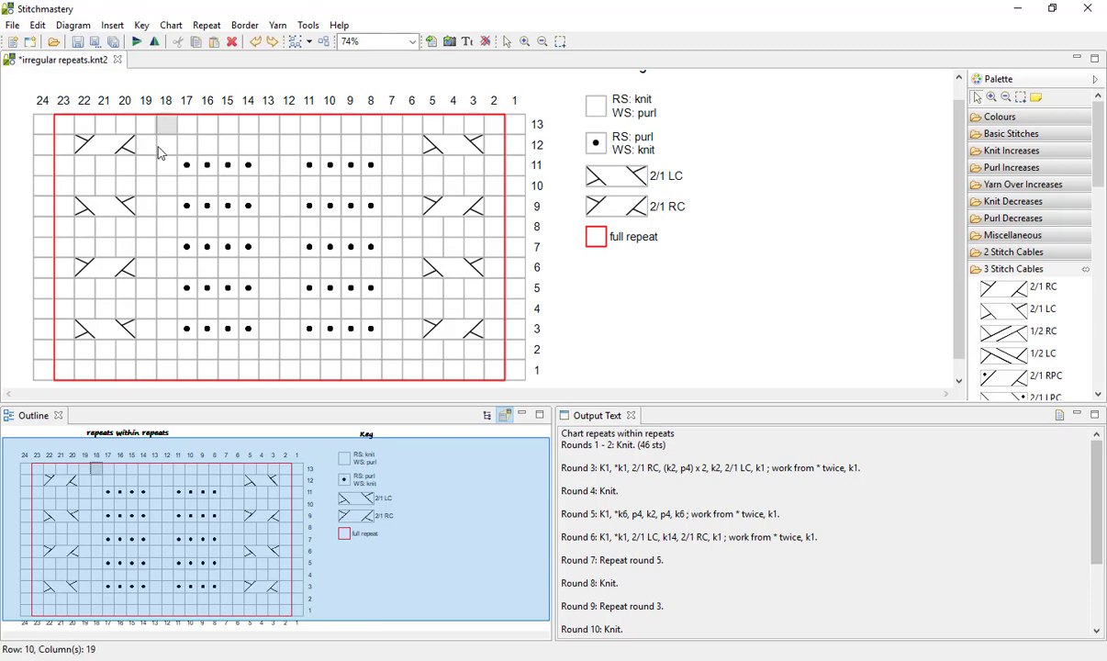
{"action": "left_click", "coordinate": [171, 147]}
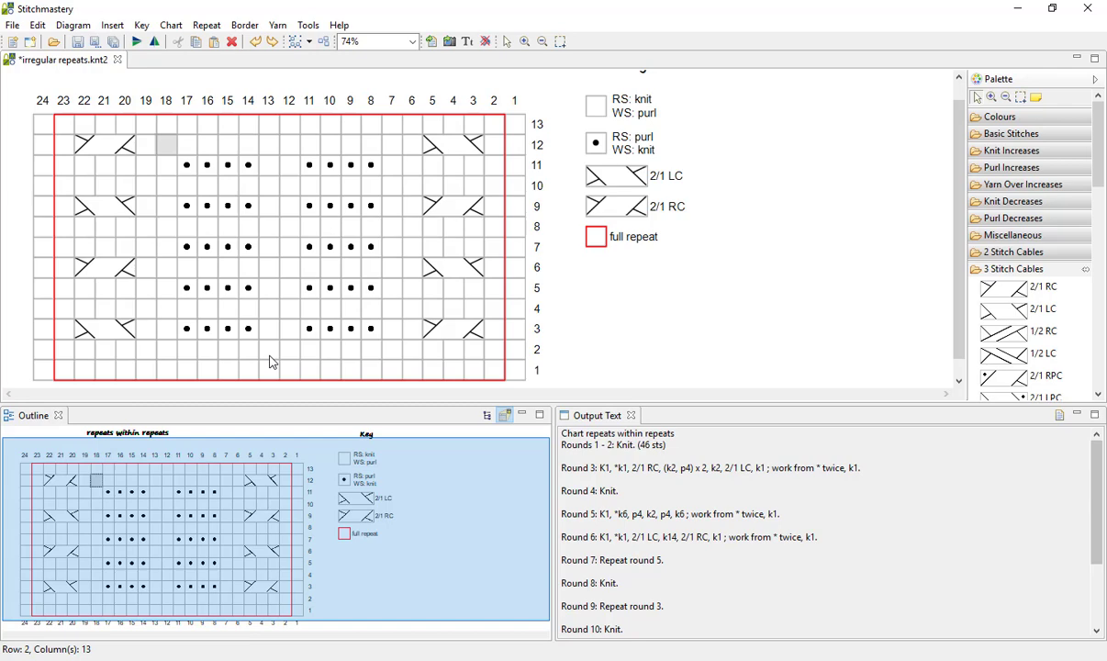
{"action": "left_click", "coordinate": [270, 358], "text": "shift"}
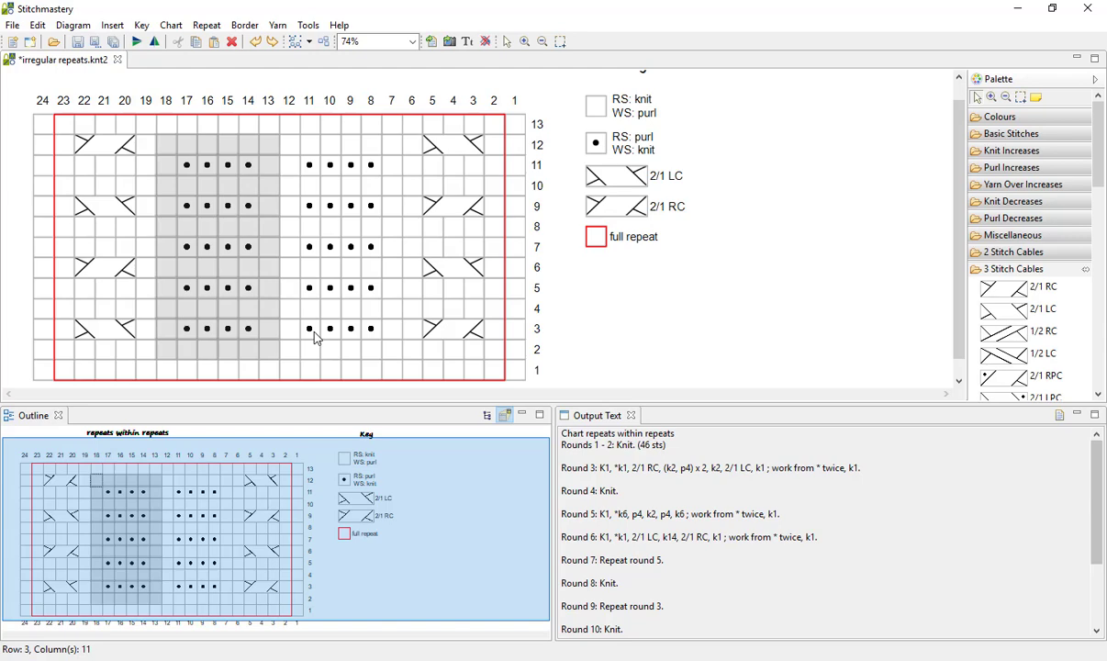
{"action": "left_click", "coordinate": [208, 25]}
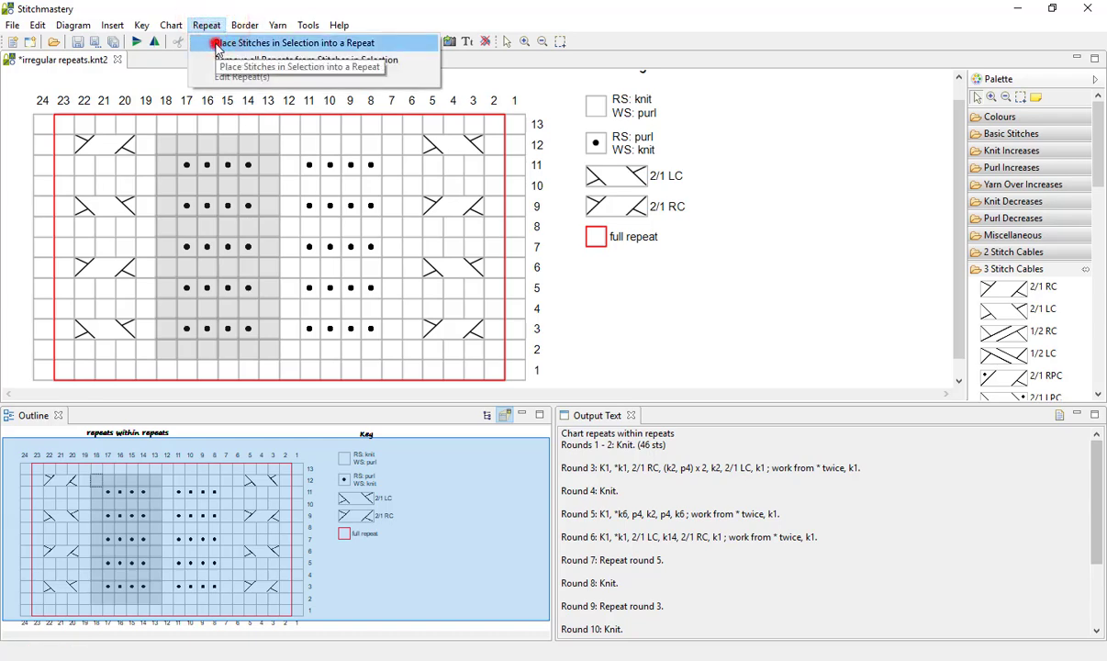
{"action": "left_click", "coordinate": [217, 43]}
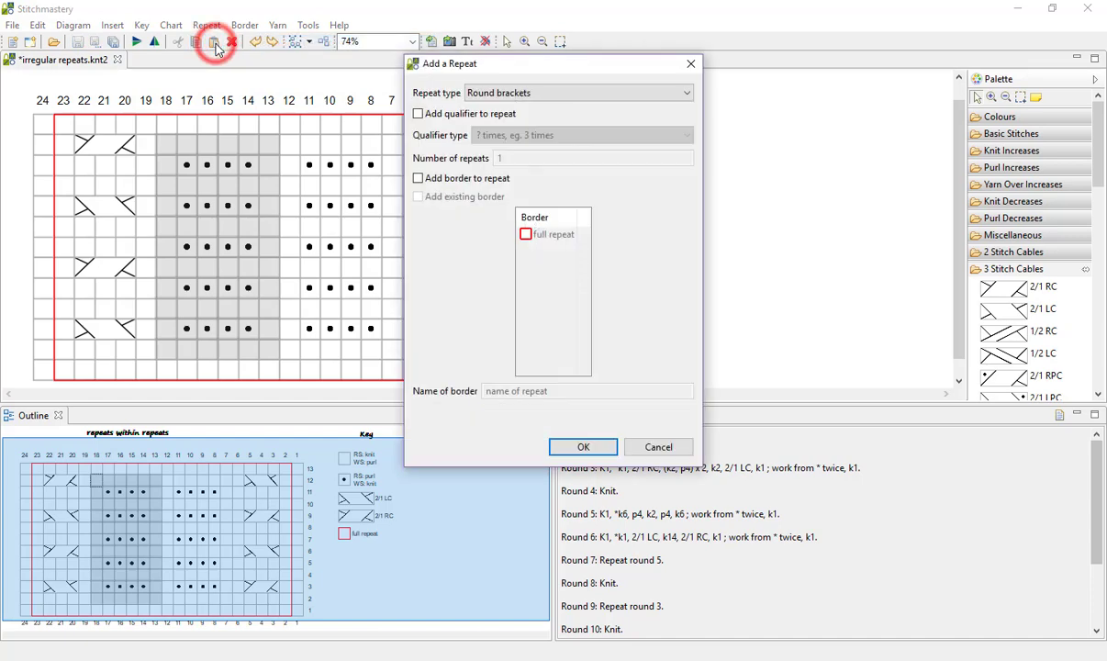
{"action": "left_click", "coordinate": [495, 94]}
{"action": "left_click", "coordinate": [496, 94]}
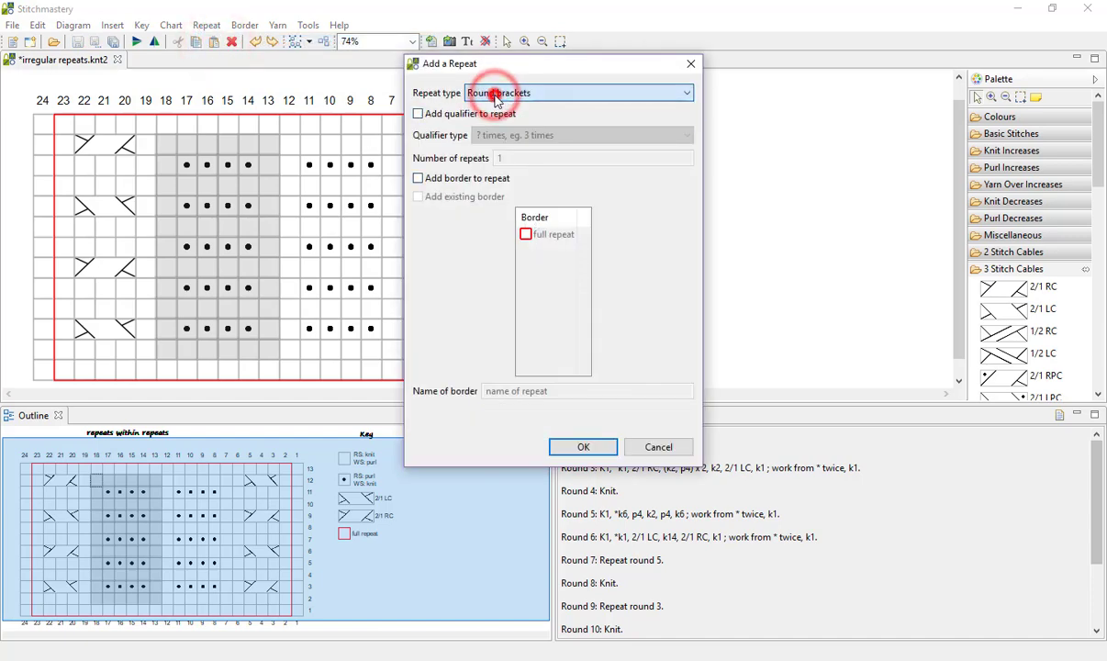
{"action": "left_click", "coordinate": [419, 114]}
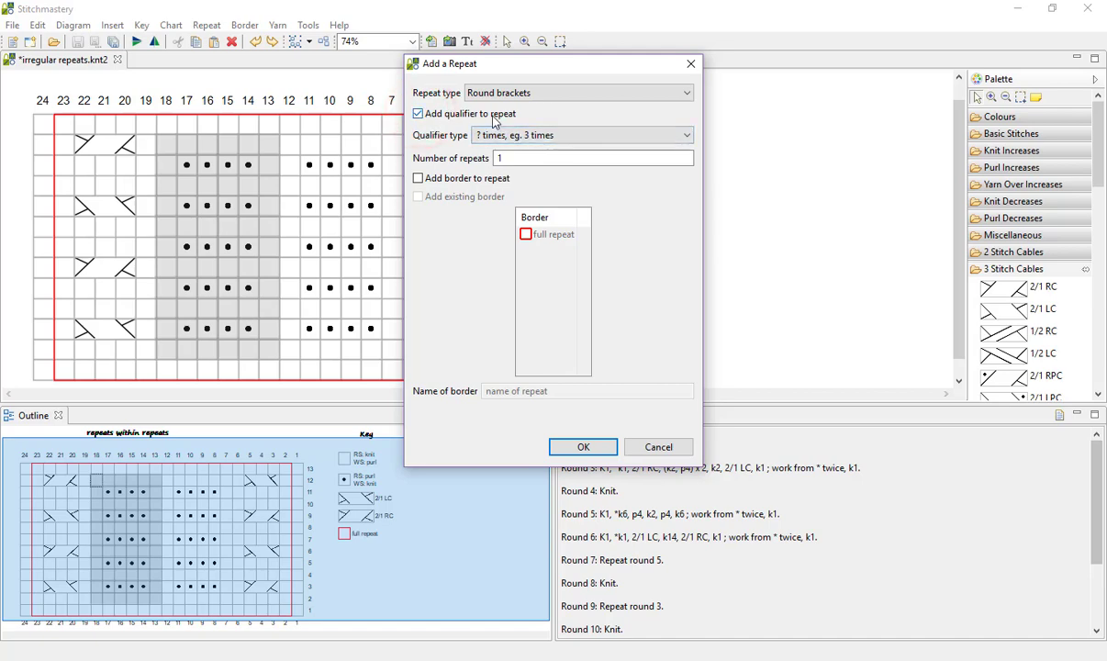
{"action": "double_click", "coordinate": [500, 158]}
{"action": "type", "text": "4"}
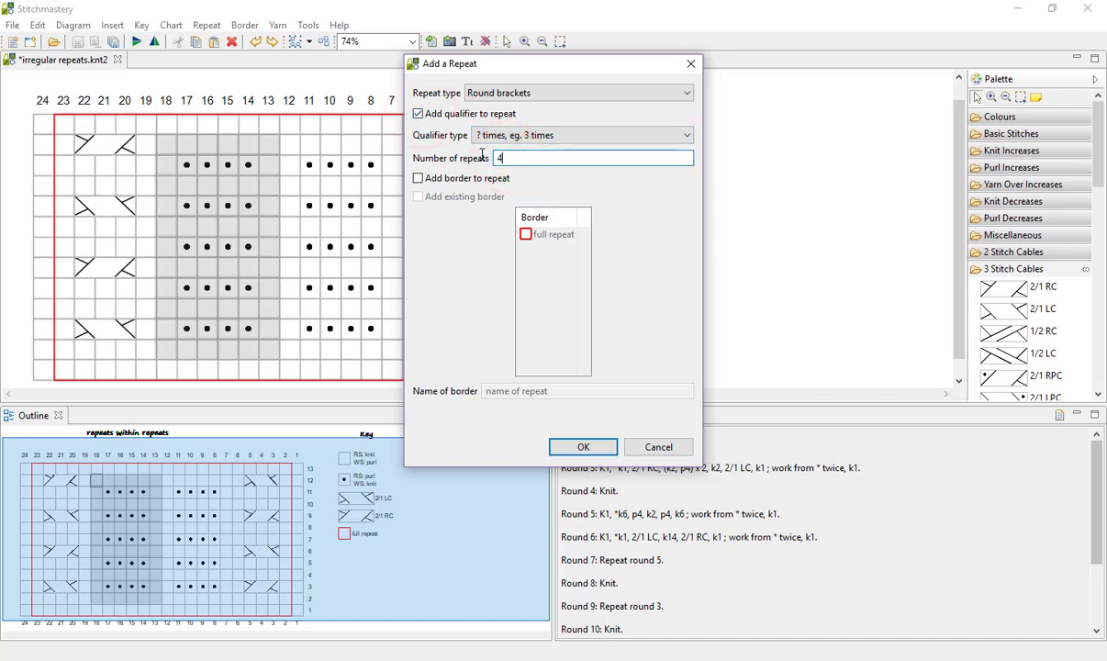
Add a border named "texture repeat" to the new repeat and create it
{"action": "left_click", "coordinate": [418, 178]}
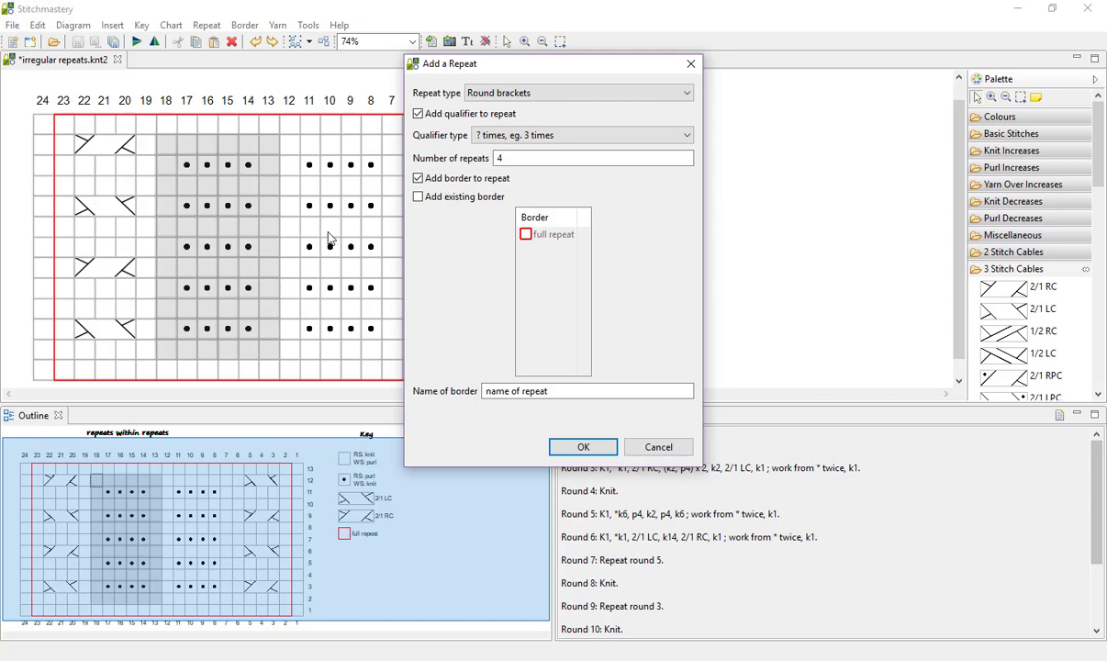
{"action": "left_click_drag", "start_coordinate": [560, 386], "coordinate": [447, 380]}
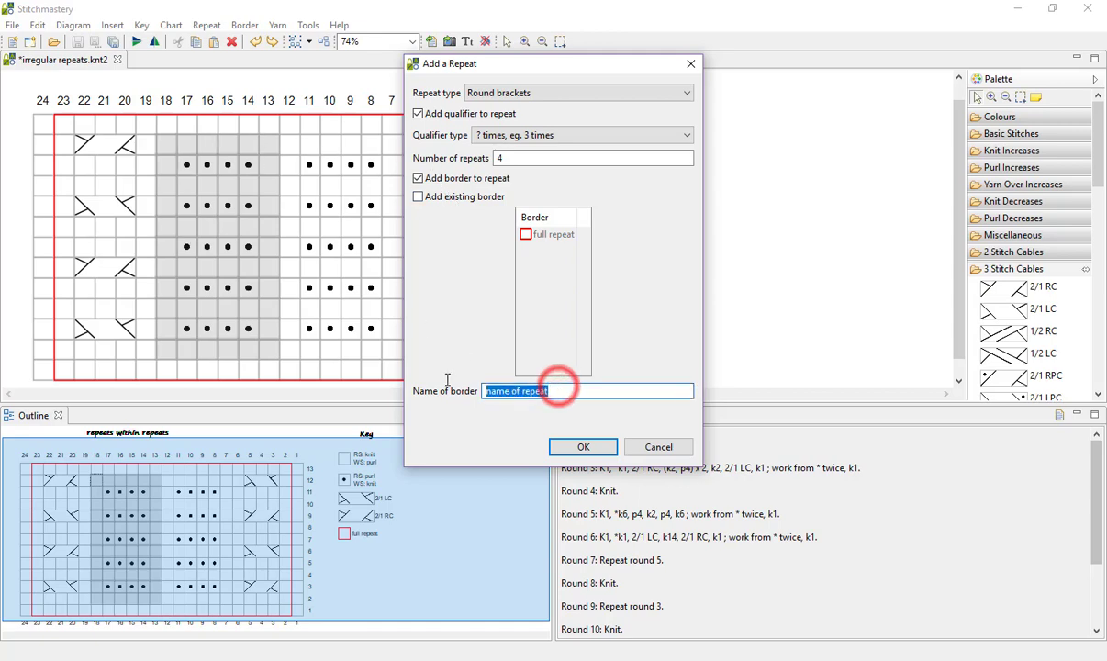
{"action": "type", "text": "texture rep"}
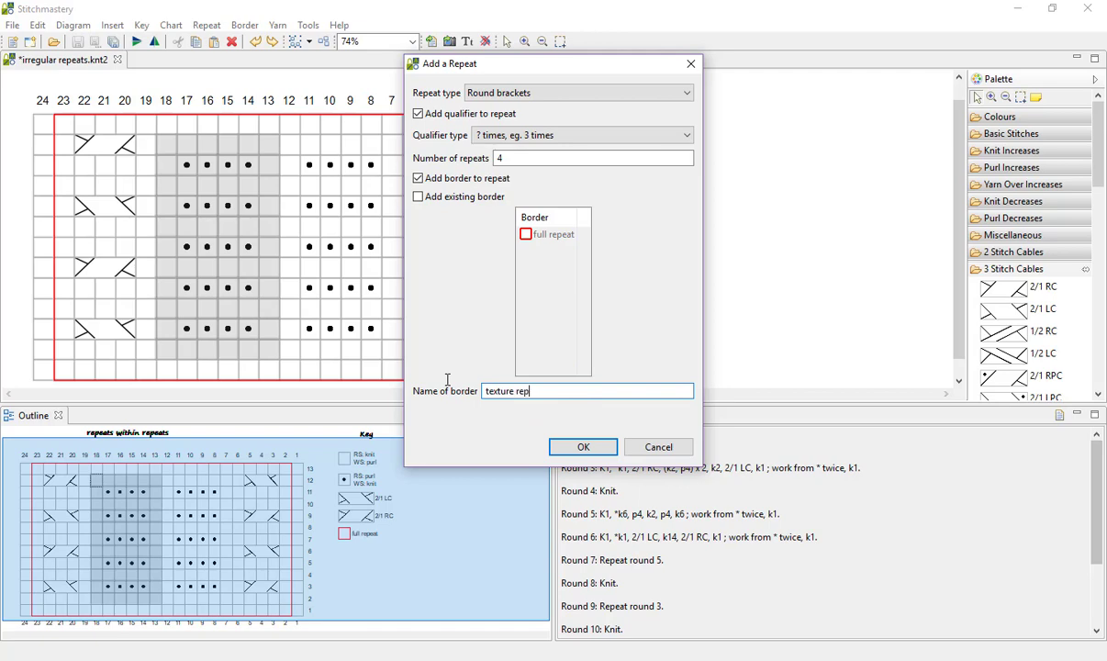
{"action": "type", "text": "eat"}
{"action": "left_click", "coordinate": [568, 452]}
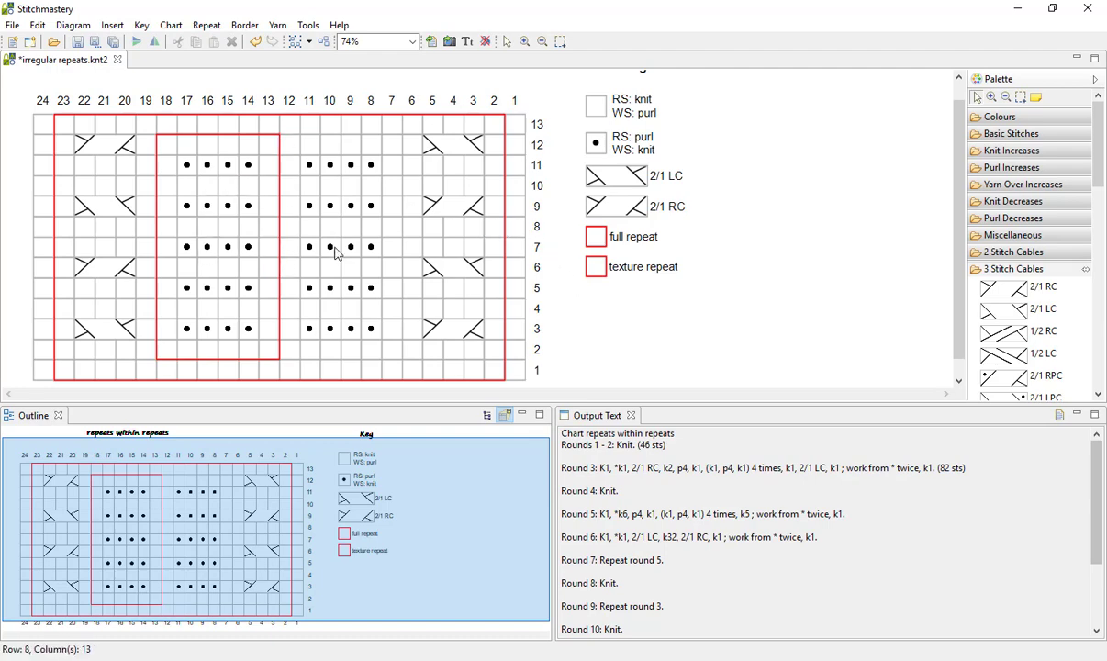
Change the colour of the texture repeat border to purple
{"action": "left_click", "coordinate": [597, 267]}
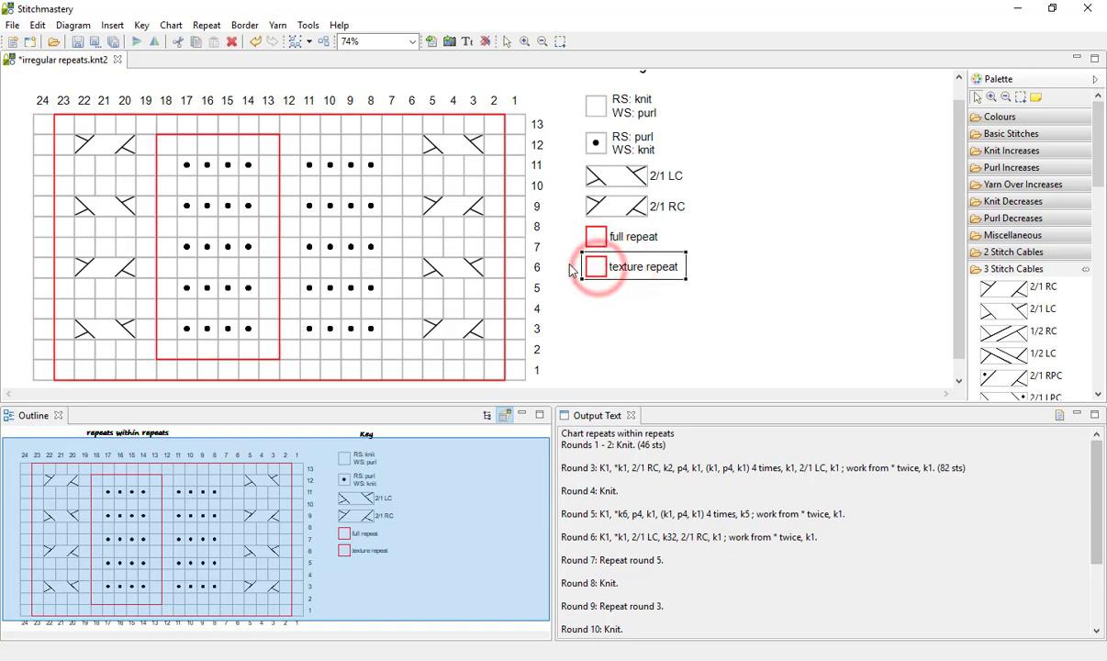
{"action": "left_click", "coordinate": [245, 28]}
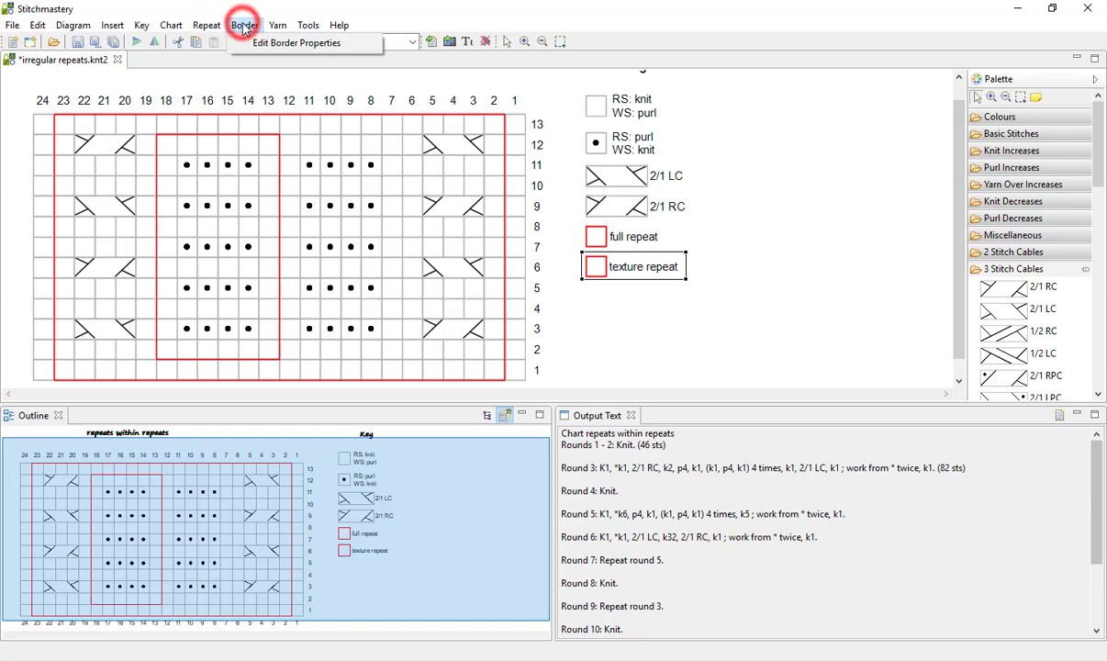
{"action": "left_click", "coordinate": [259, 43]}
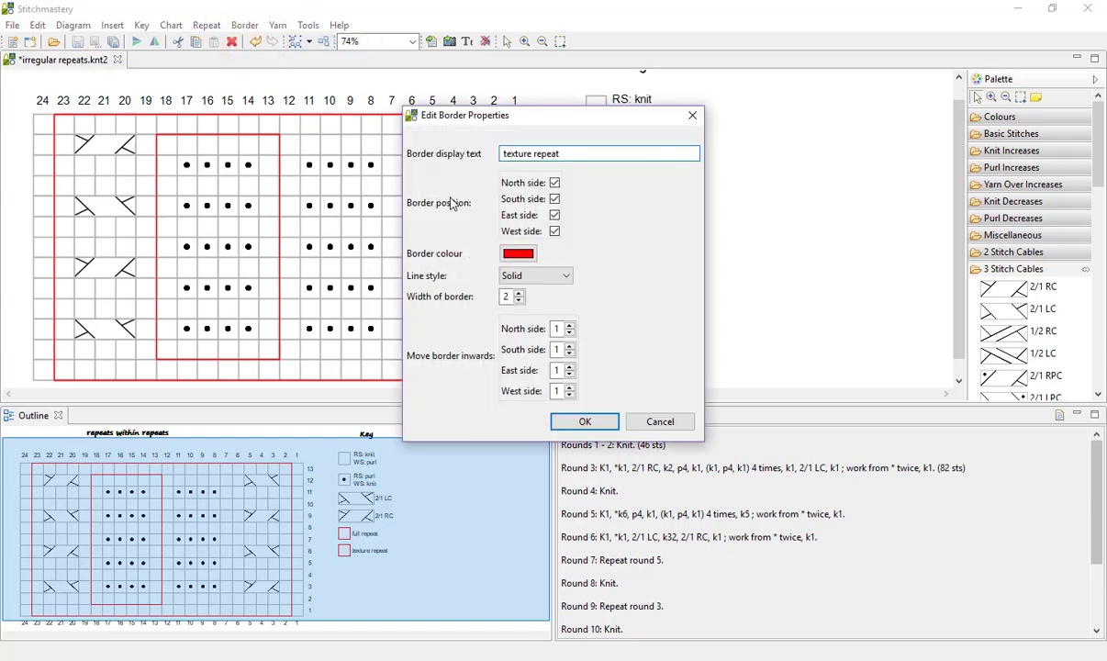
{"action": "left_click", "coordinate": [517, 254]}
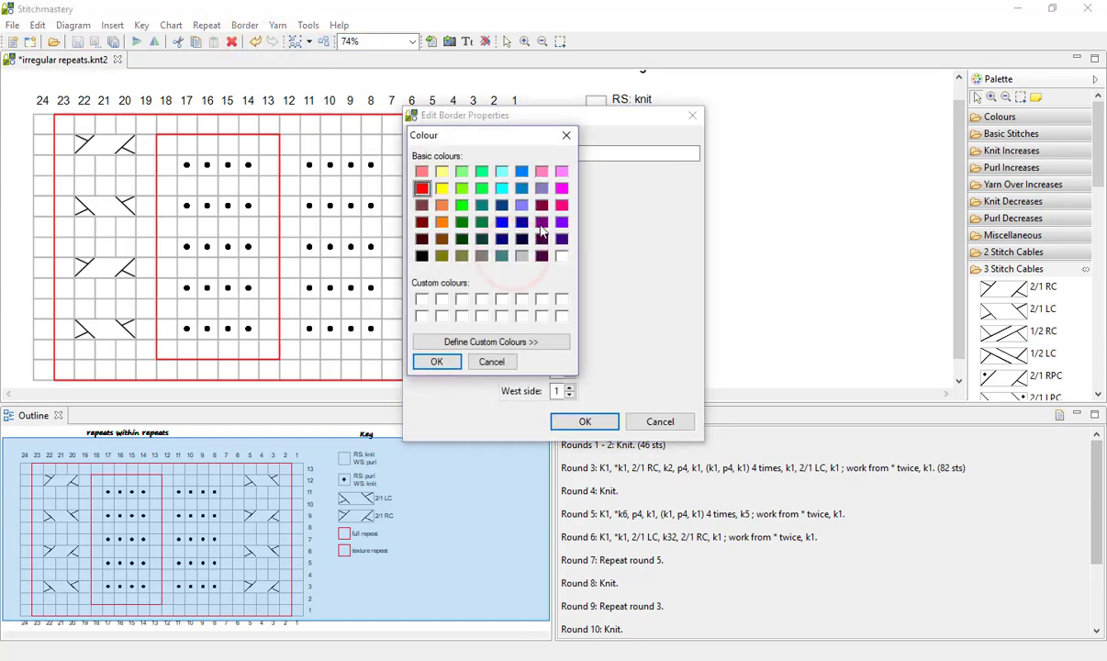
{"action": "left_click", "coordinate": [541, 222]}
{"action": "left_click", "coordinate": [444, 362]}
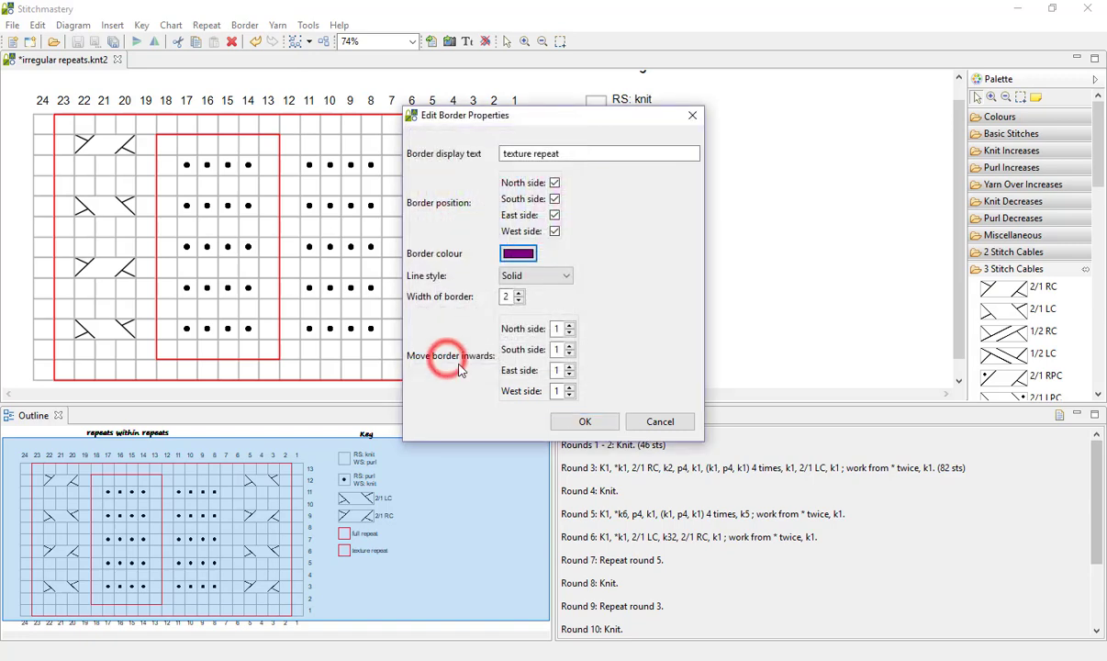
{"action": "left_click", "coordinate": [592, 421]}
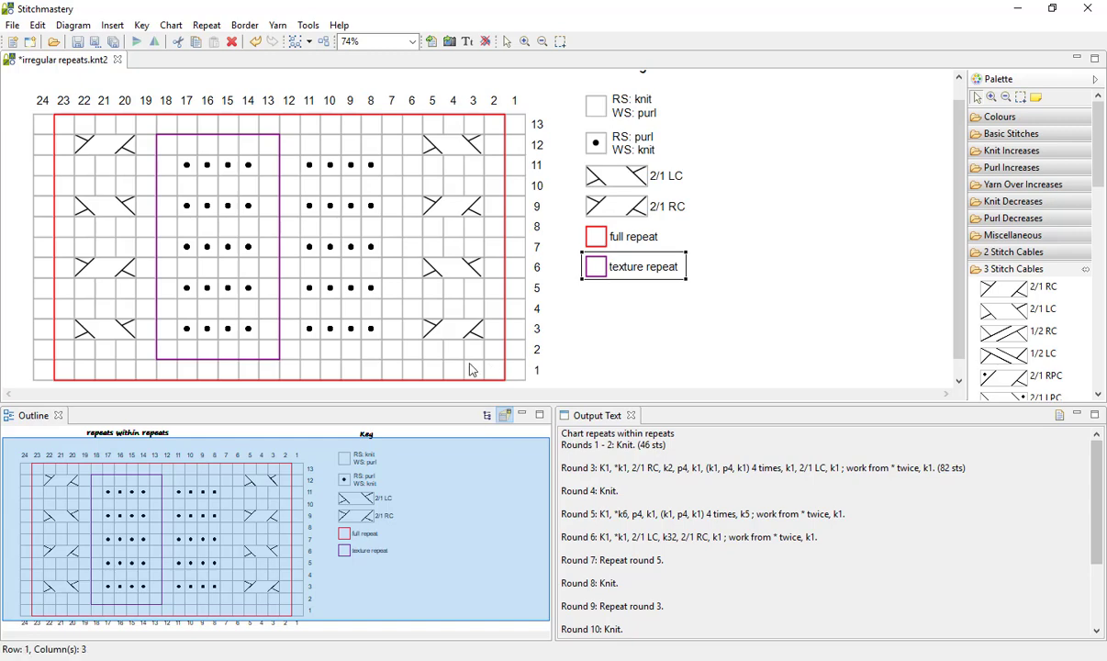
Show the outline as a tree and expand the chart to examine the stitch counts of each round
{"action": "left_click", "coordinate": [486, 416]}
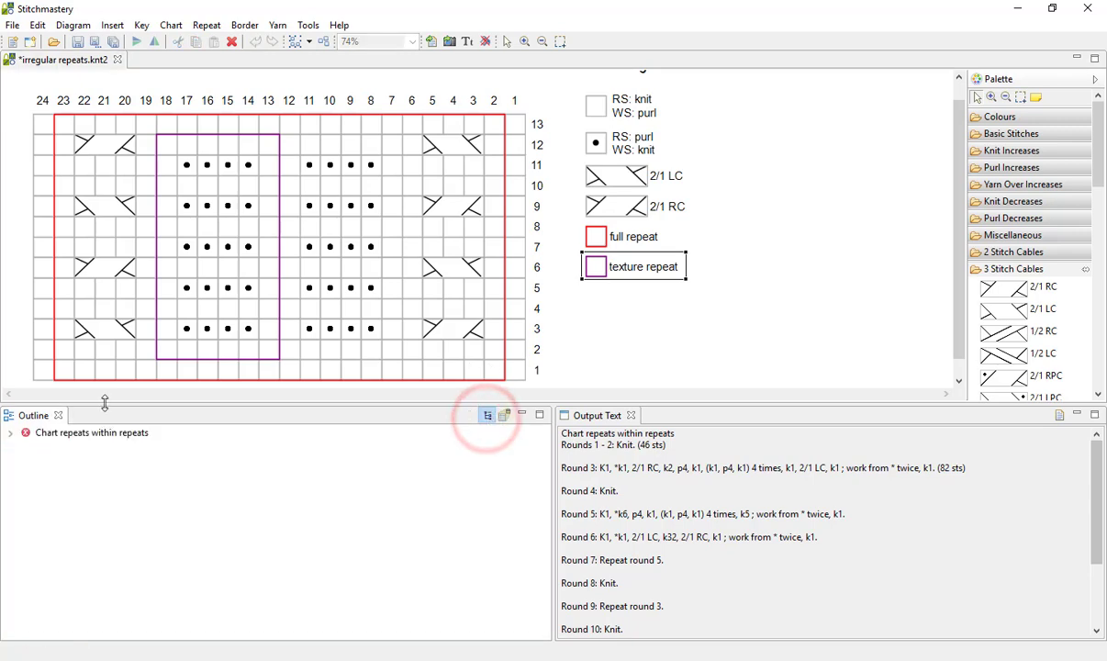
{"action": "left_click", "coordinate": [11, 434]}
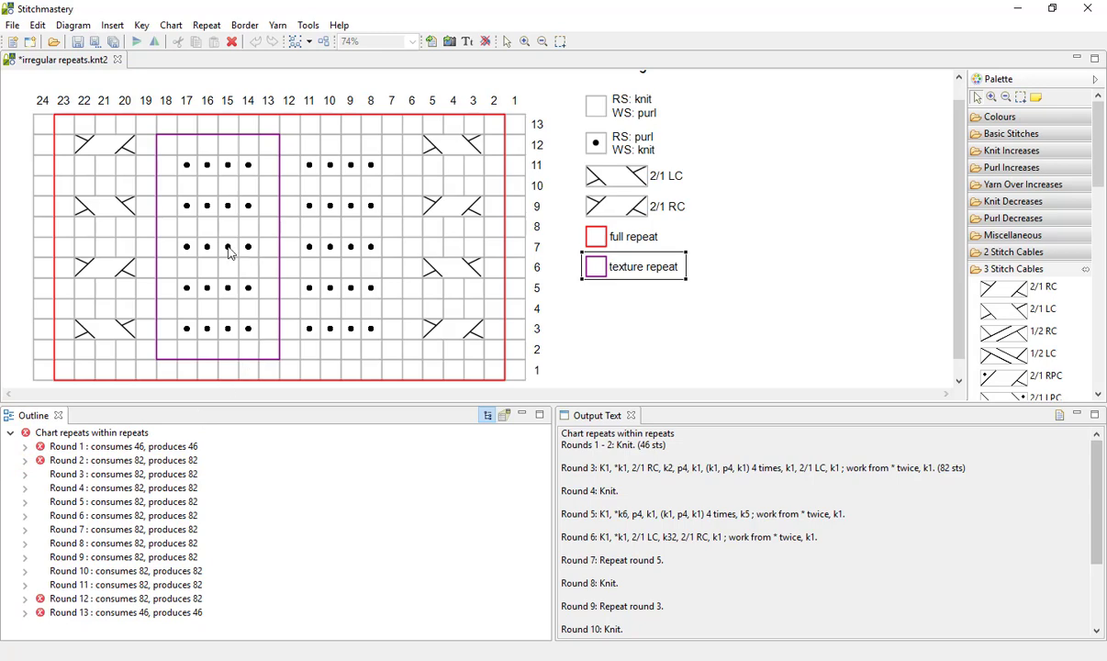
Examine which repeats contain the row 2 stitches in columns 13 and 12 by selecting their containing repeats
{"action": "left_click", "coordinate": [269, 355]}
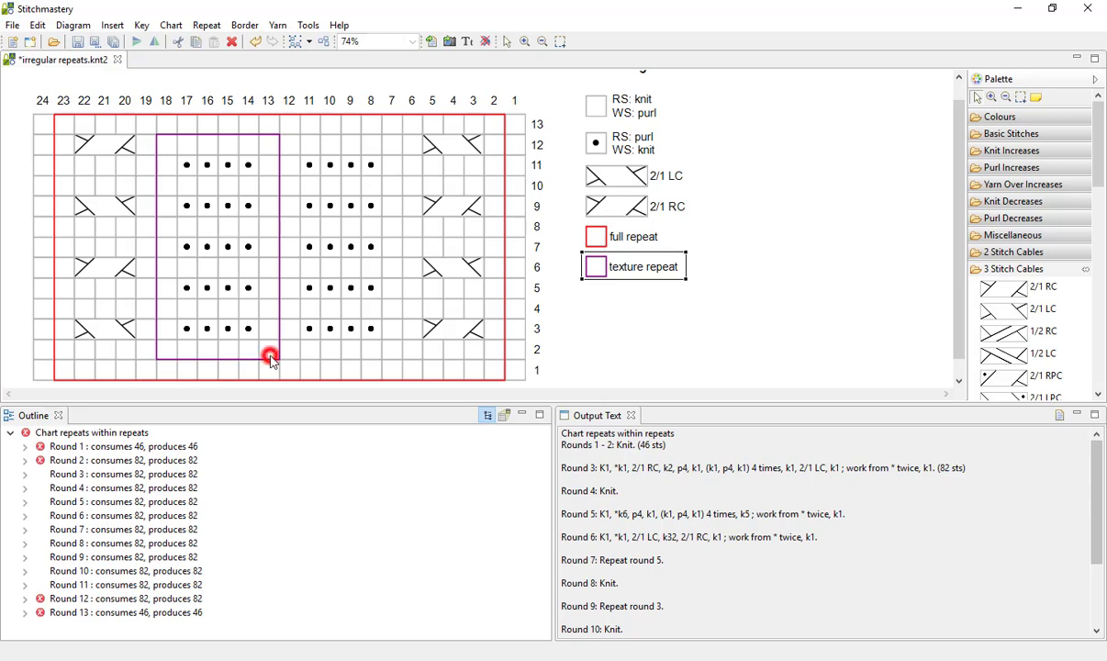
{"action": "left_click", "coordinate": [309, 42]}
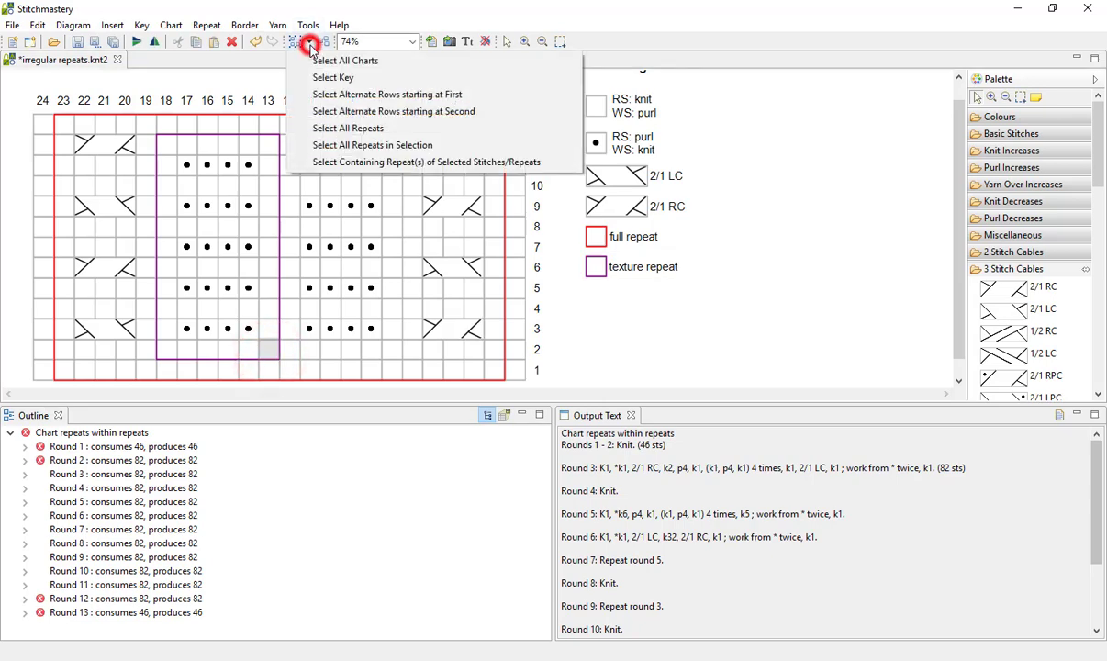
{"action": "left_click", "coordinate": [347, 163]}
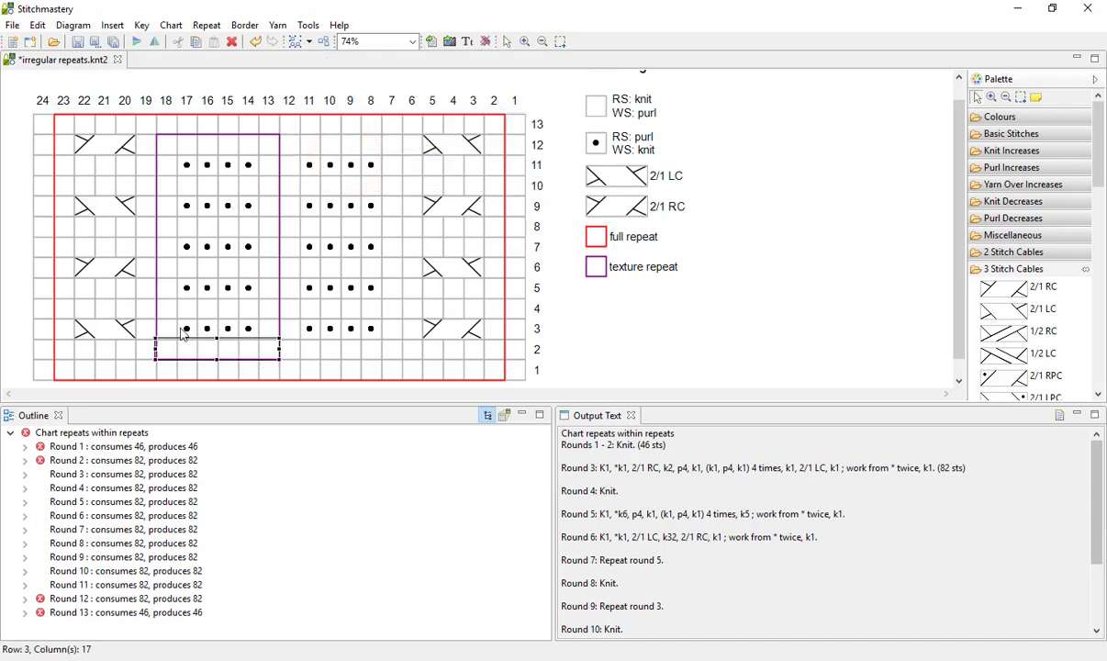
{"action": "left_click", "coordinate": [296, 351]}
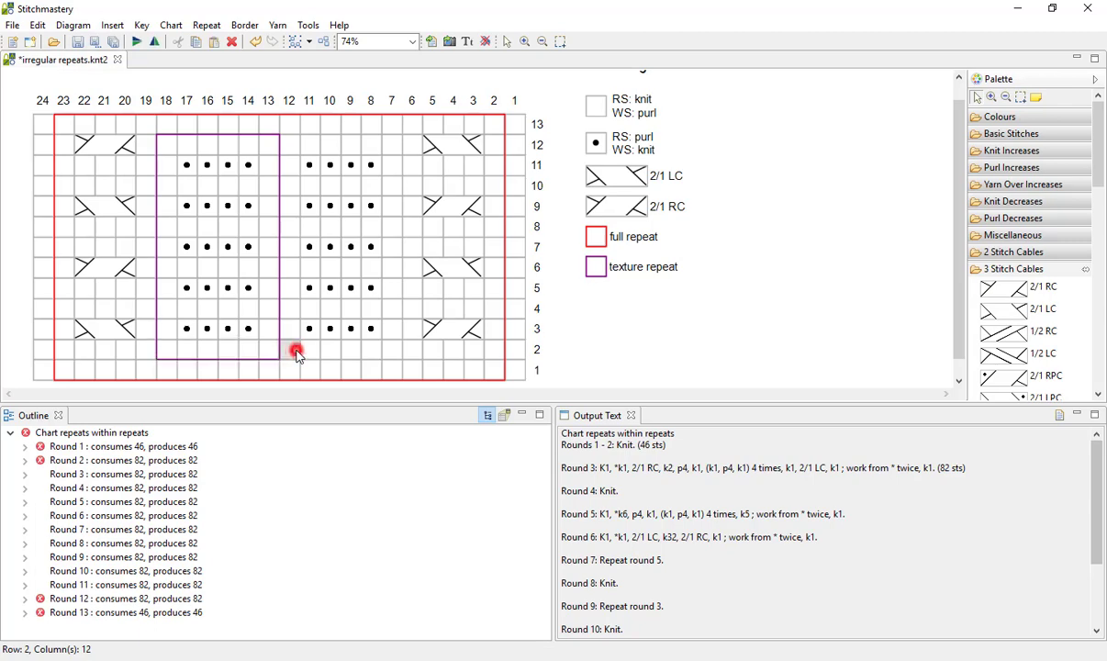
{"action": "left_click", "coordinate": [309, 41]}
{"action": "left_click", "coordinate": [354, 163]}
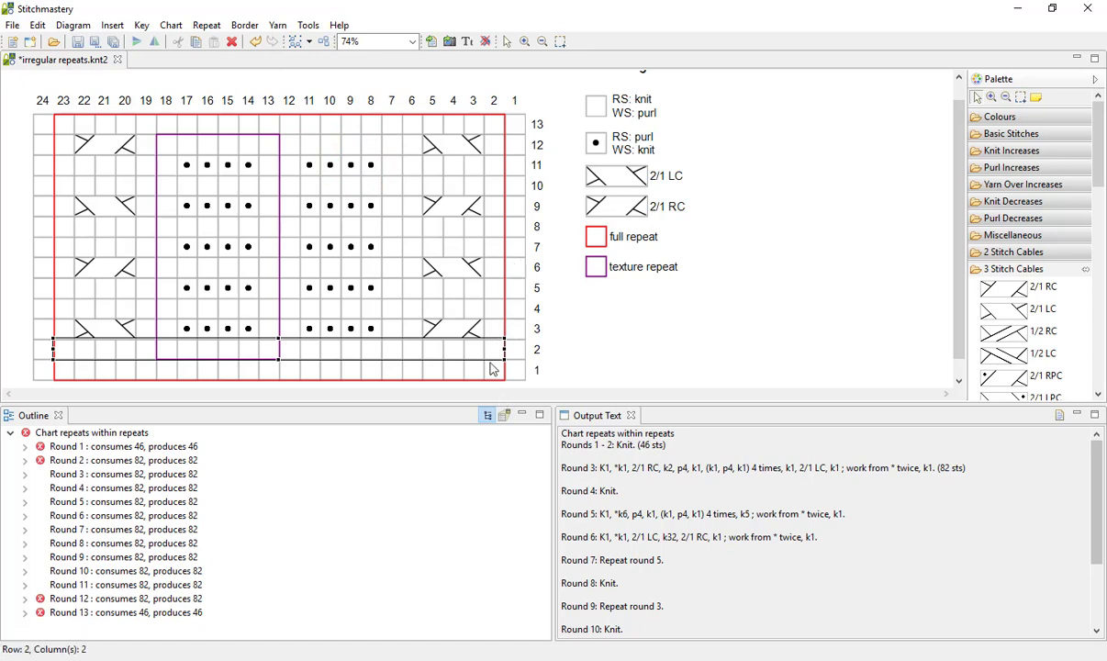
Remove all repeats from the stitches in columns 13–18, rows 2–12
{"action": "left_click", "coordinate": [171, 145]}
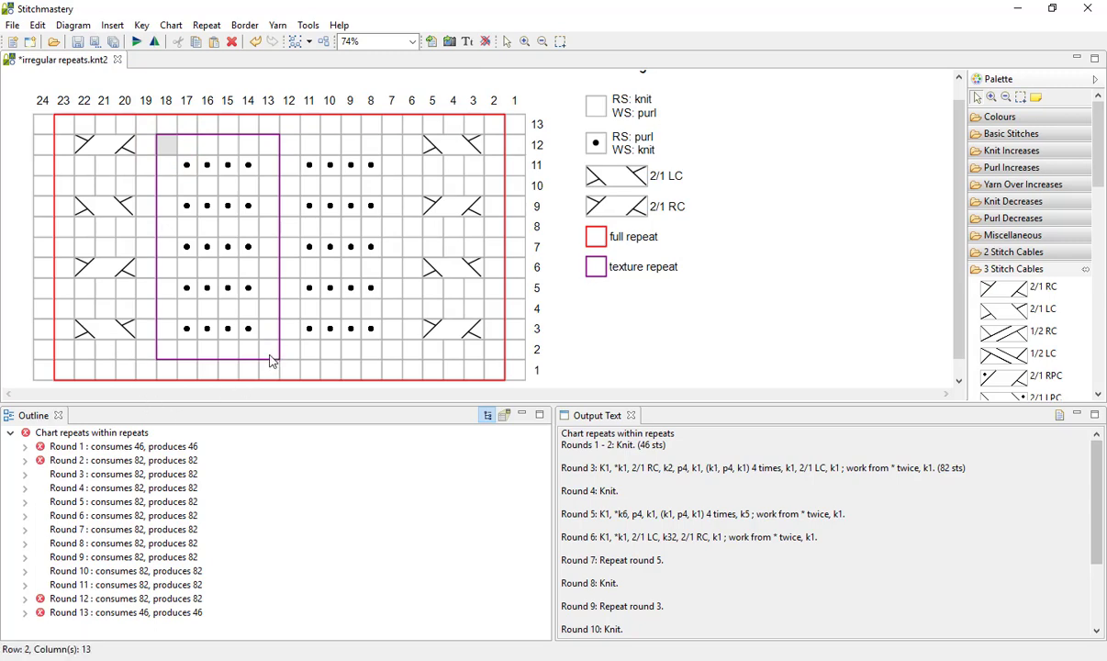
{"action": "left_click", "coordinate": [270, 359], "text": "shift"}
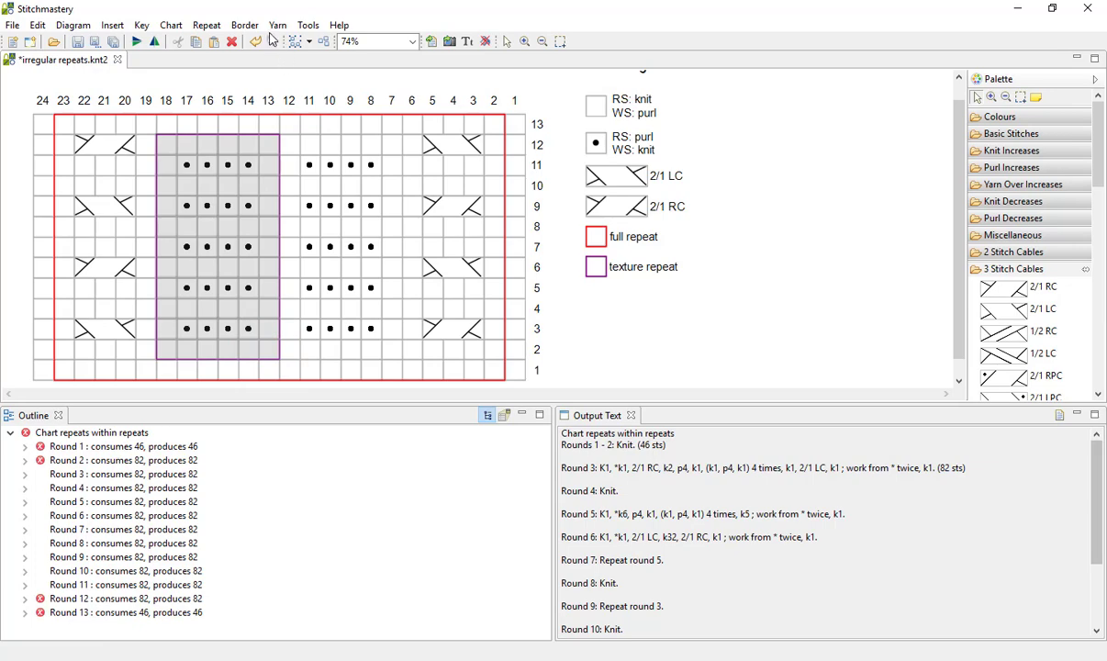
{"action": "left_click", "coordinate": [207, 25]}
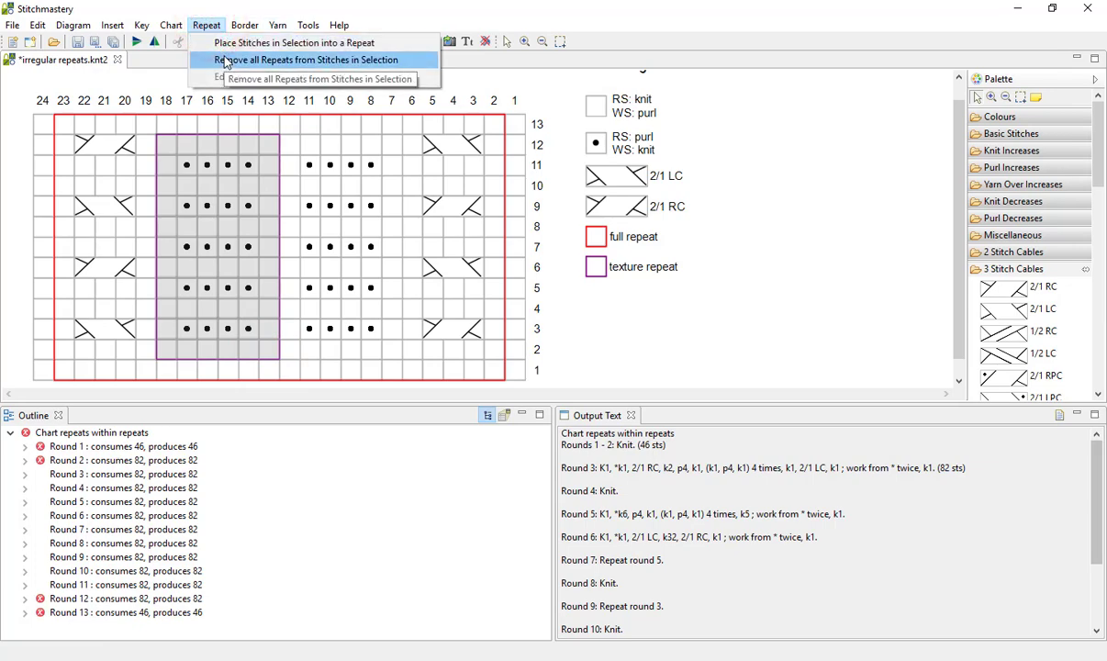
{"action": "left_click", "coordinate": [225, 60]}
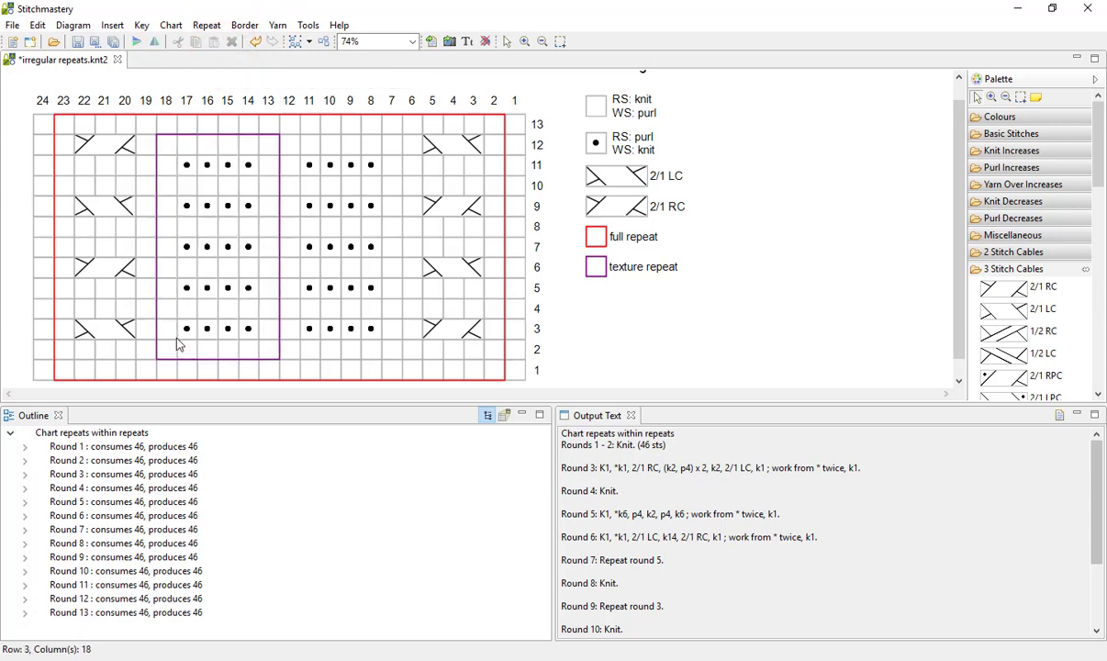
Remove the texture repeat border from the stitches in columns 13–18, rows 2–12
{"action": "left_click", "coordinate": [600, 275]}
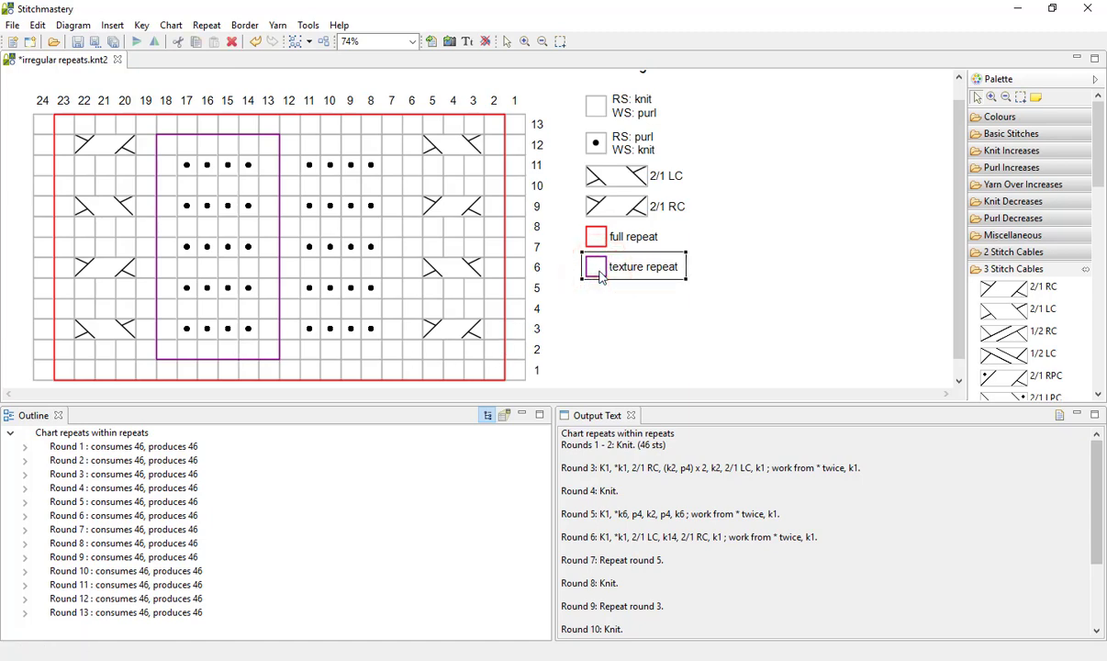
{"action": "left_click", "coordinate": [168, 144]}
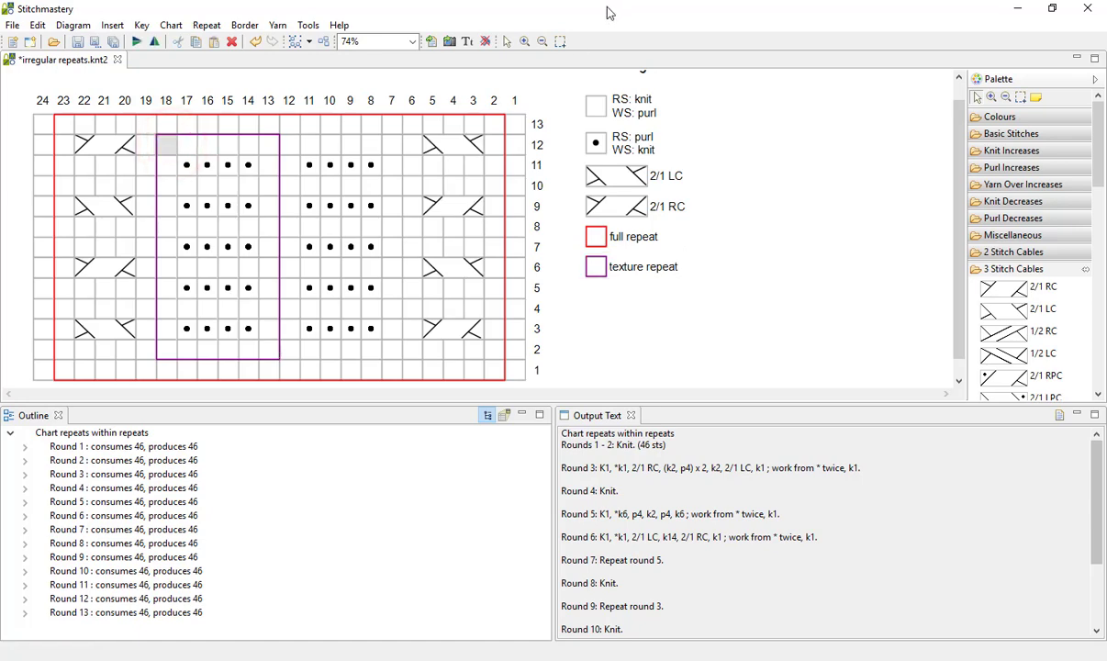
{"action": "left_click", "coordinate": [559, 42]}
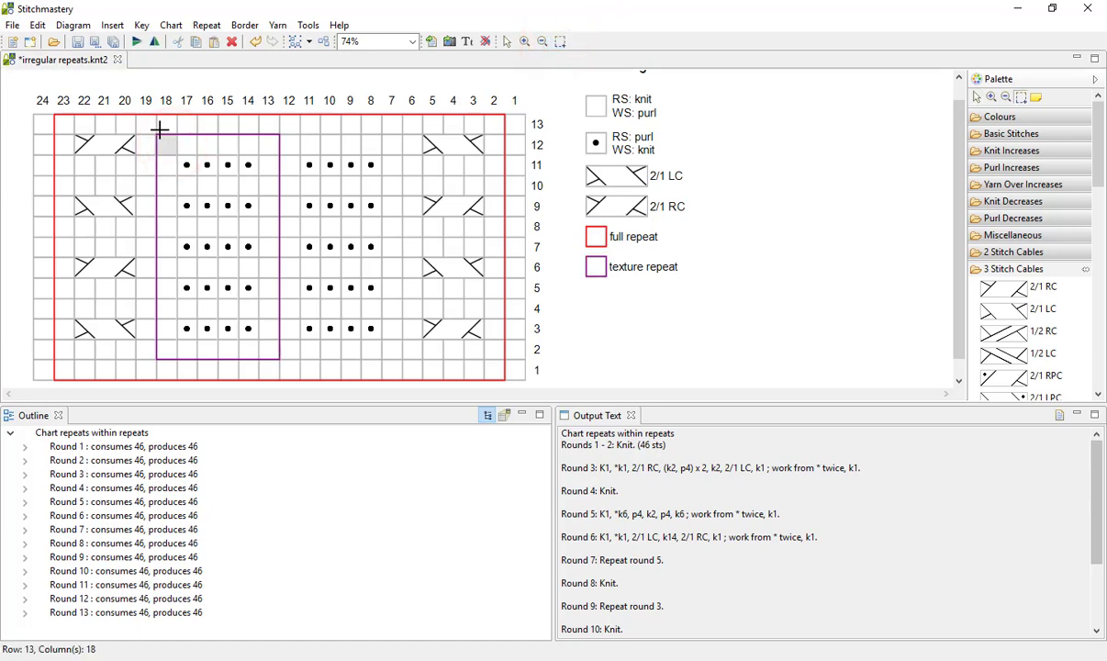
{"action": "left_click_drag", "start_coordinate": [148, 128], "coordinate": [288, 349]}
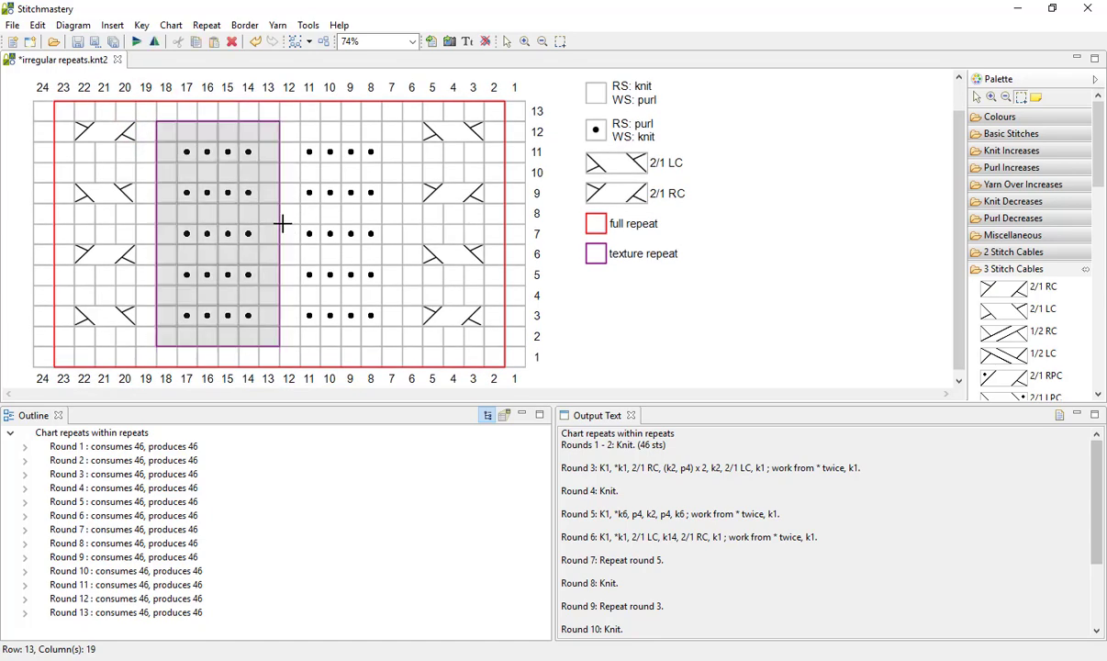
{"action": "left_click", "coordinate": [245, 25]}
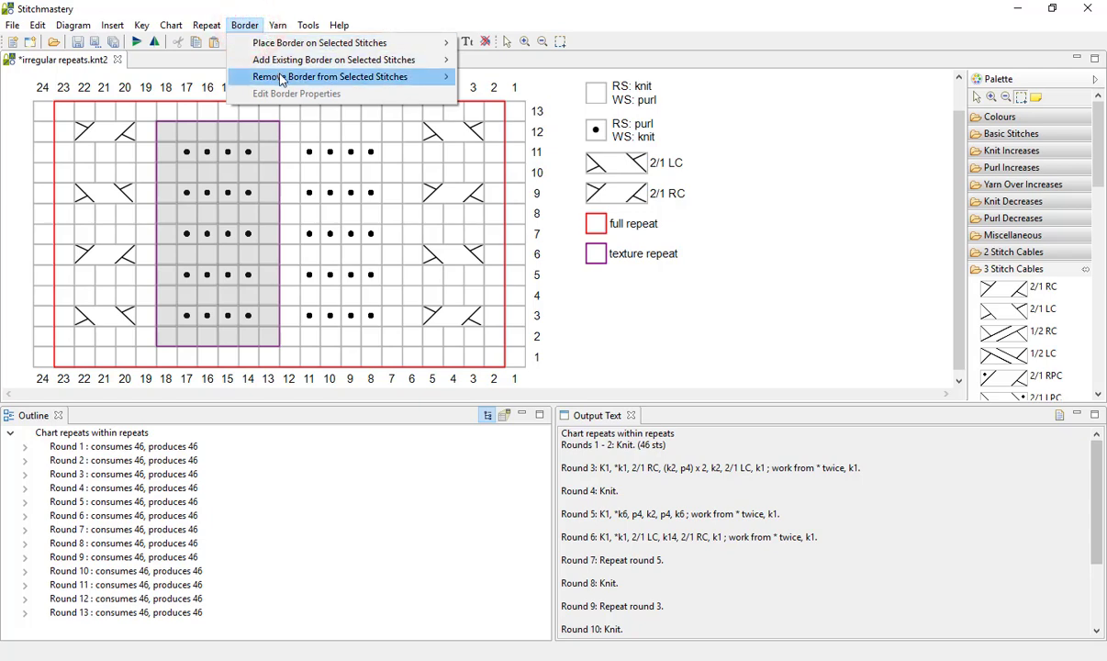
{"action": "mouse_move", "coordinate": [408, 83]}
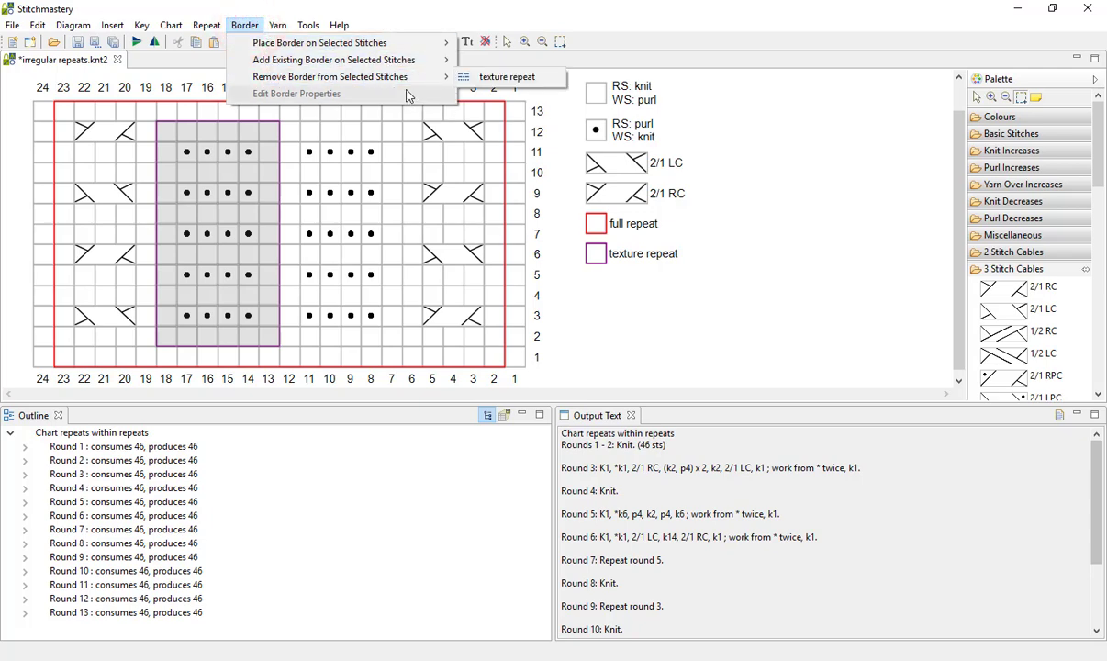
{"action": "left_click", "coordinate": [470, 80]}
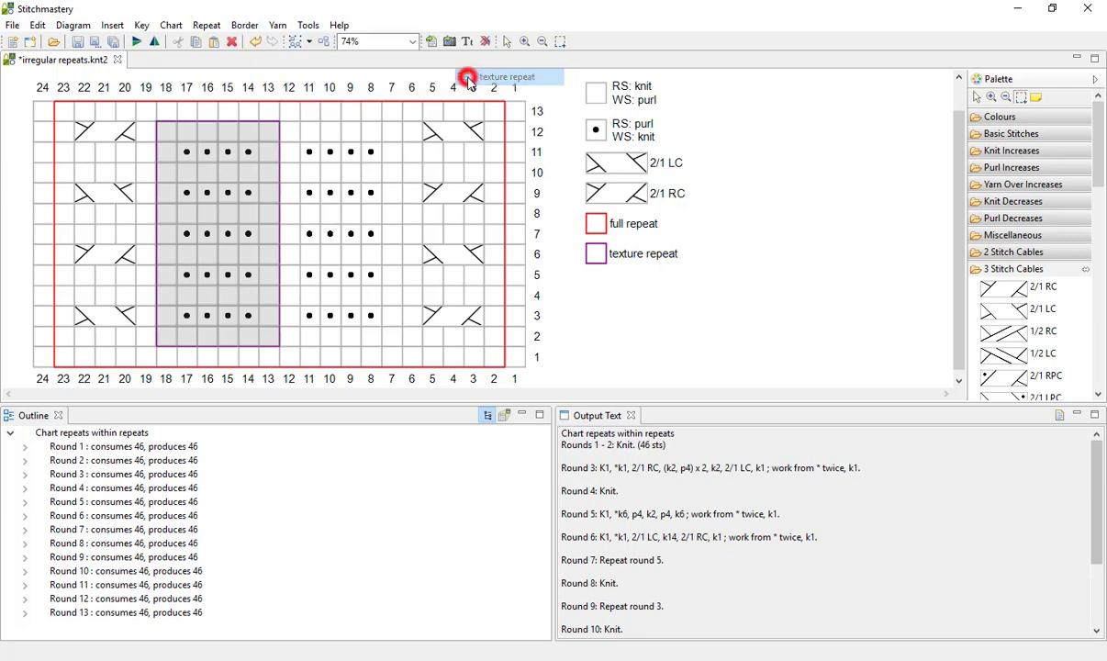
Delete the texture repeat entry from the chart key
{"action": "left_click", "coordinate": [589, 315]}
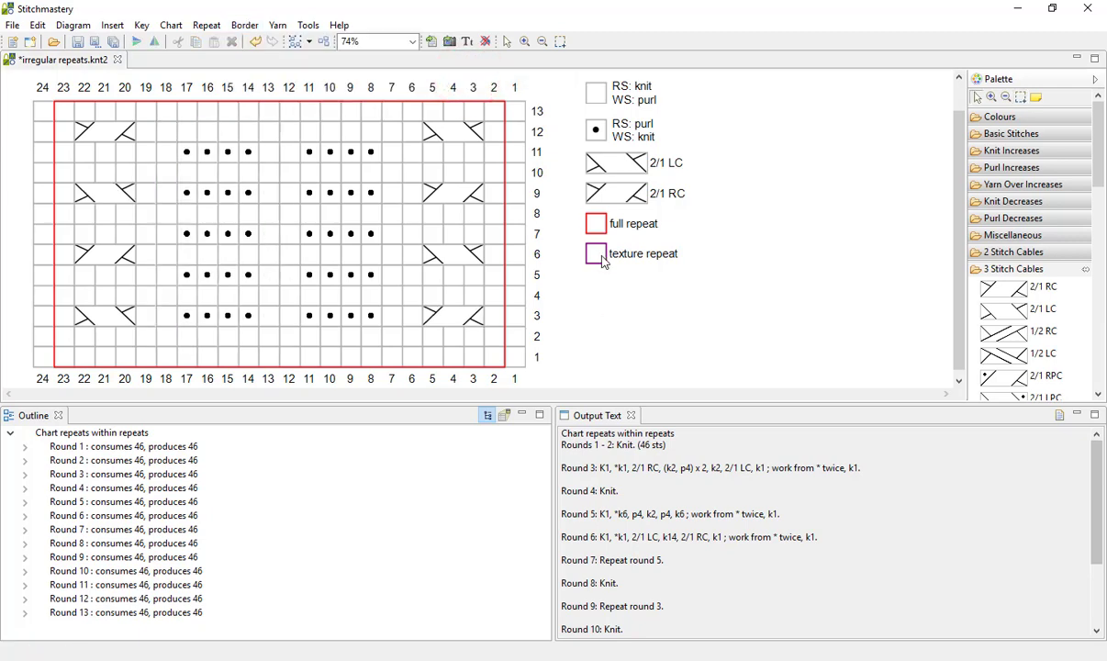
{"action": "left_click", "coordinate": [599, 256]}
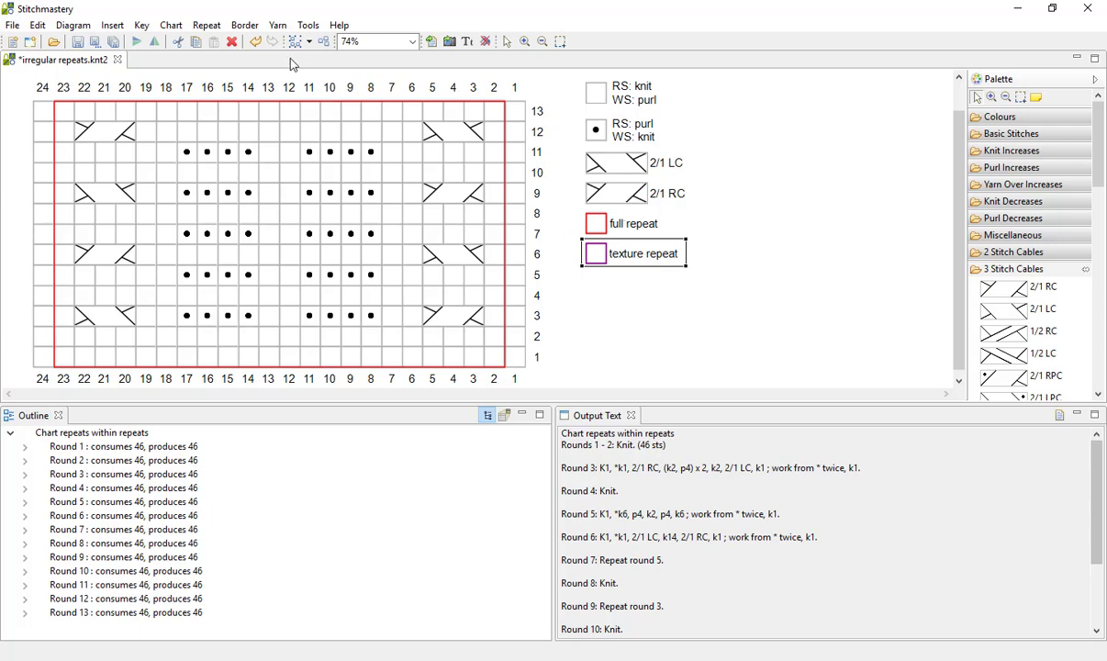
{"action": "left_click", "coordinate": [233, 42]}
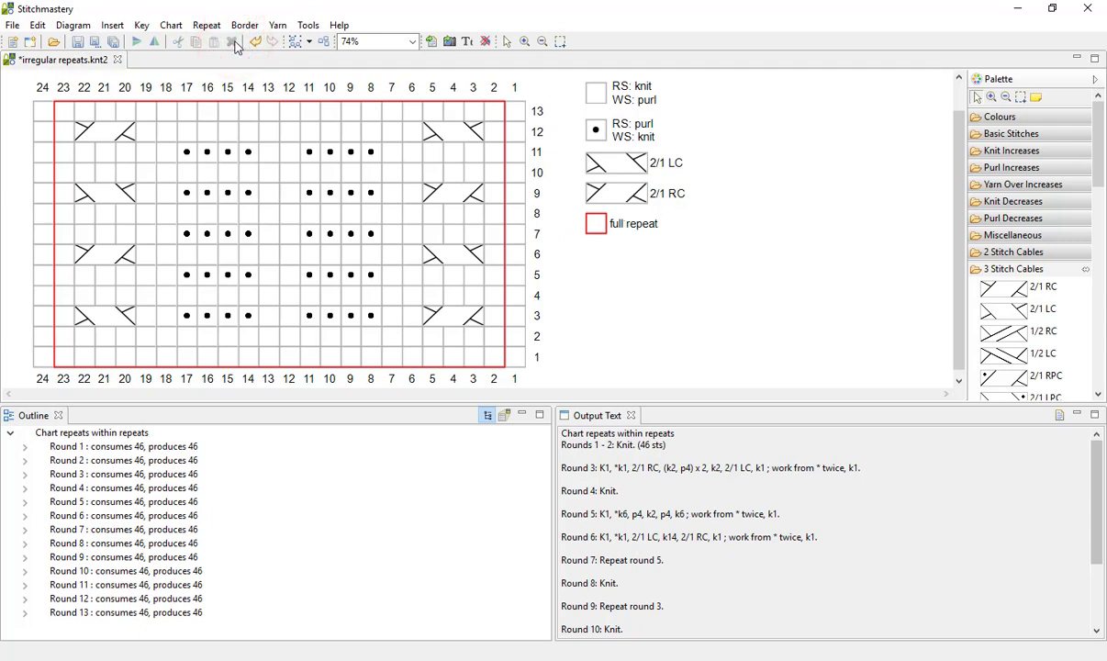